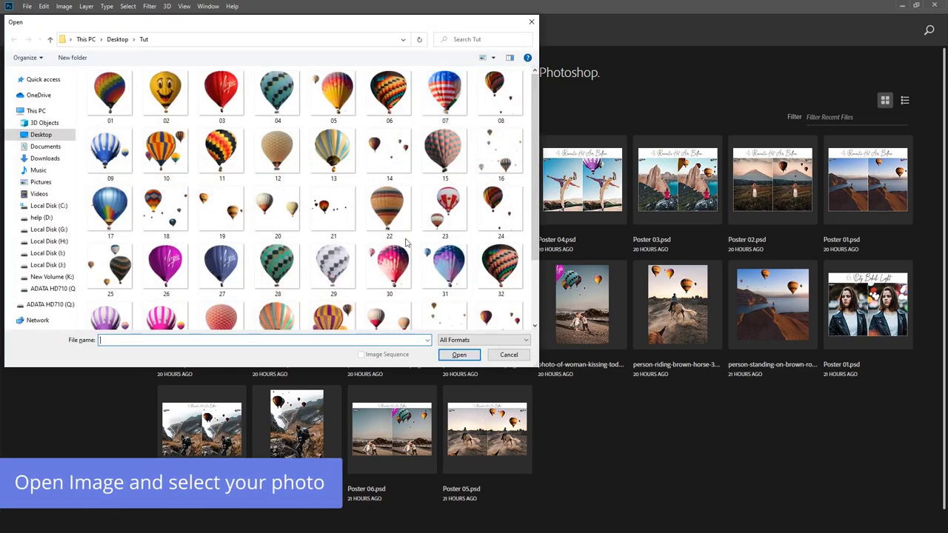
# Open the jonathan-borba sunset photo of the couple walking across the field
pyautogui.scroll(-5, 223, 223)
pyautogui.click(111, 292)
pyautogui.doubleClick(111, 296)
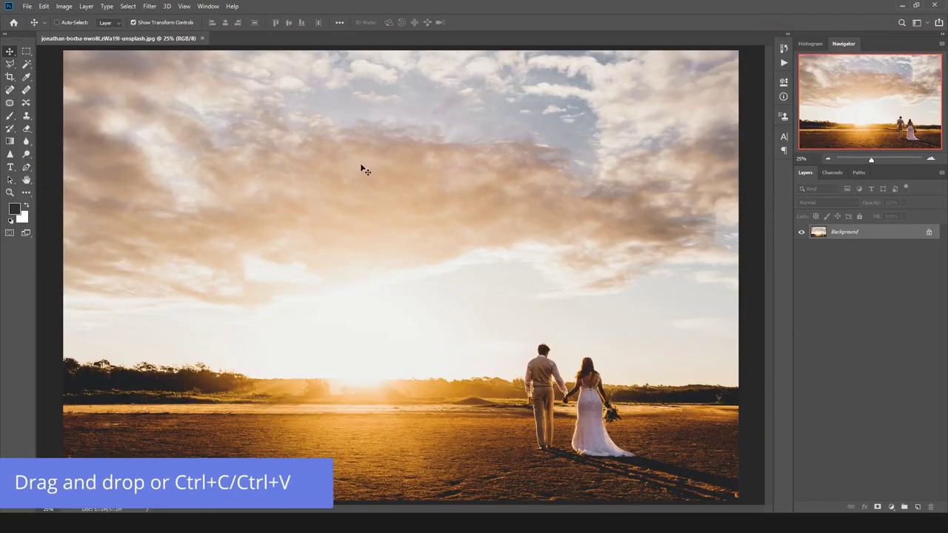
pyautogui.hotkey('alt', 'Tab')
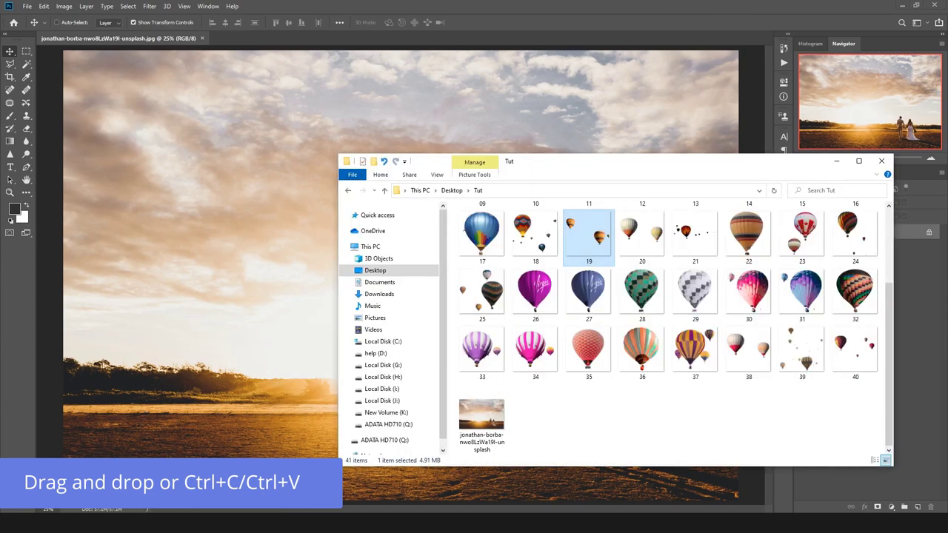
# Place balloon image 37, enlarged, in the sky above and left of the couple
pyautogui.scroll(-5, 755, 318)
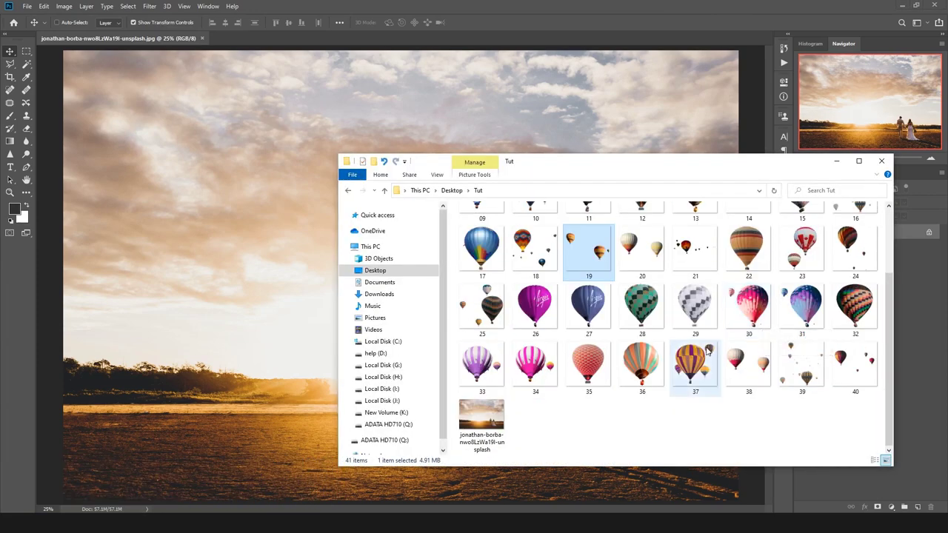
pyautogui.moveTo(694, 363); pyautogui.dragTo(356, 295)
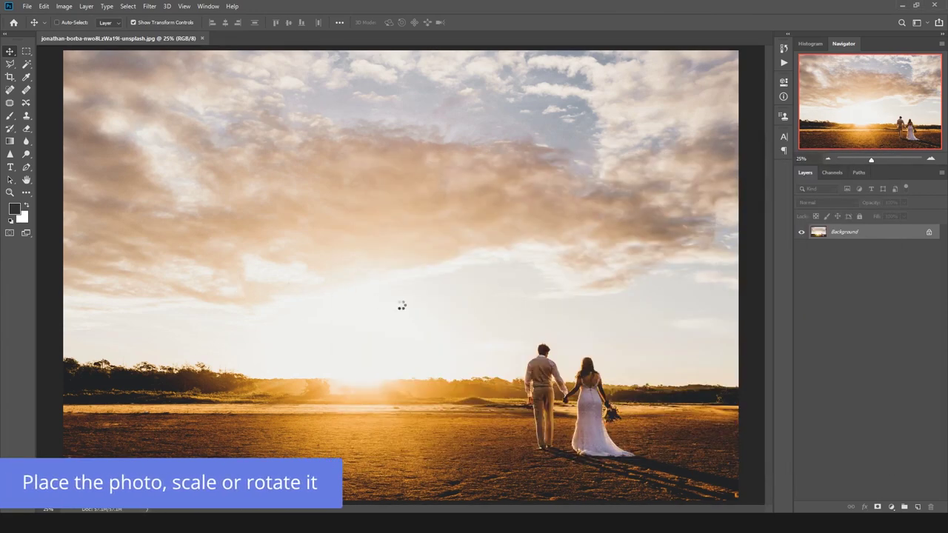
pyautogui.moveTo(426, 280); pyautogui.dragTo(413, 276)
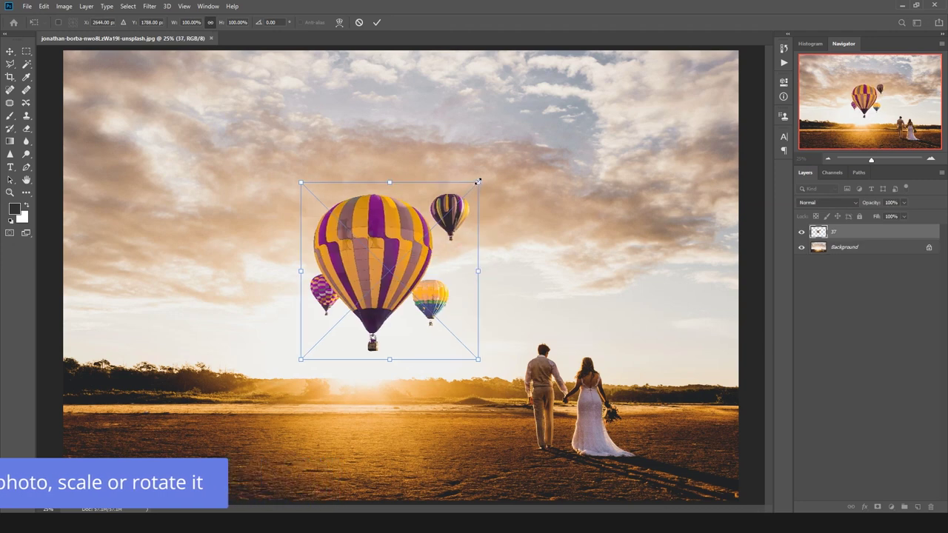
pyautogui.moveTo(478, 180); pyautogui.dragTo(514, 148)
pyautogui.moveTo(465, 226); pyautogui.dragTo(455, 213)
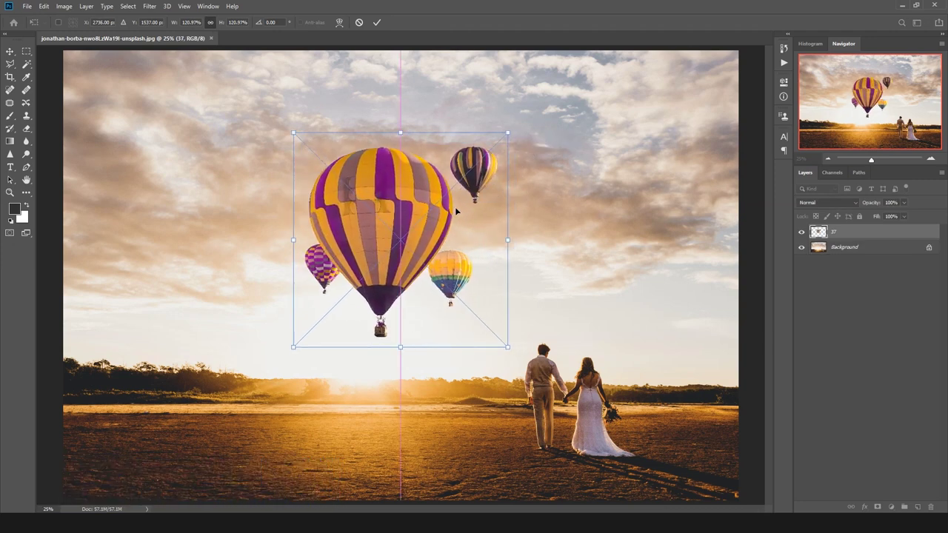
pyautogui.press('Return')
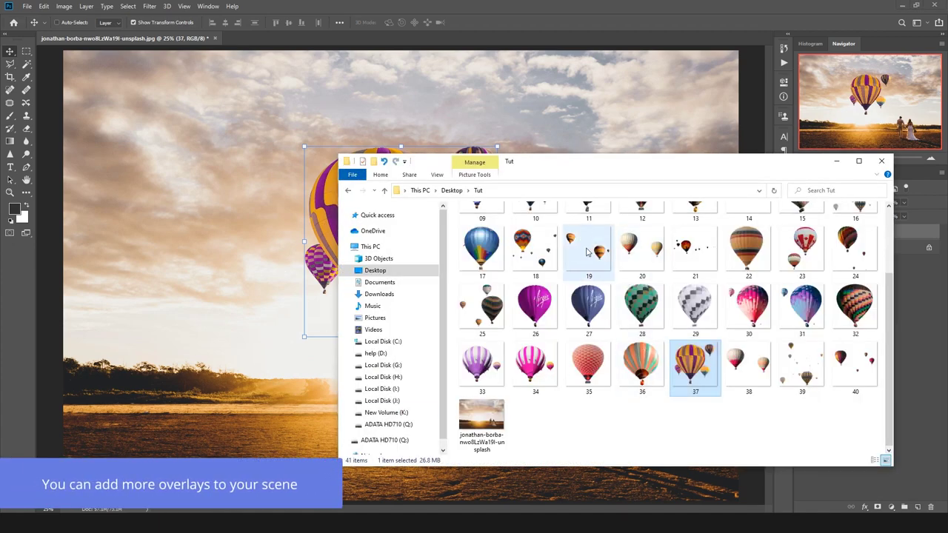
pyautogui.moveTo(599, 252); pyautogui.dragTo(500, 191)
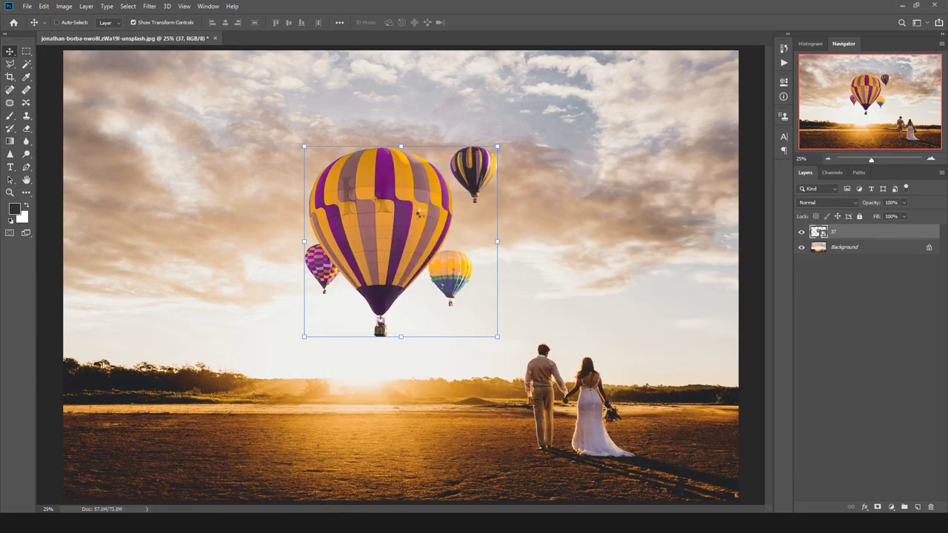
# Scale balloon image 19 to about 137% and move it higher into the sky
pyautogui.moveTo(490, 189); pyautogui.dragTo(439, 163)
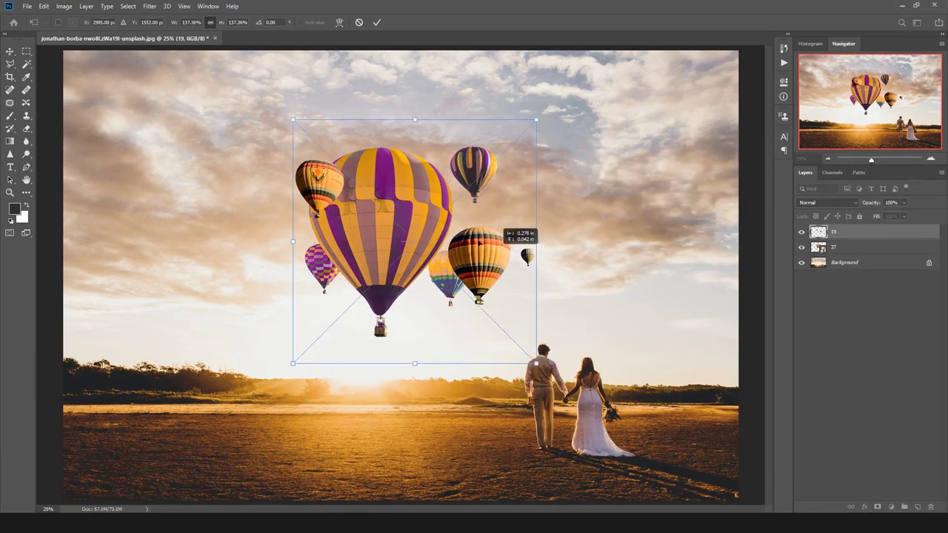
pyautogui.moveTo(439, 161)
pyautogui.mouseDown()
pyautogui.moveTo(450, 153)
pyautogui.moveTo(453, 178)
pyautogui.mouseUp()
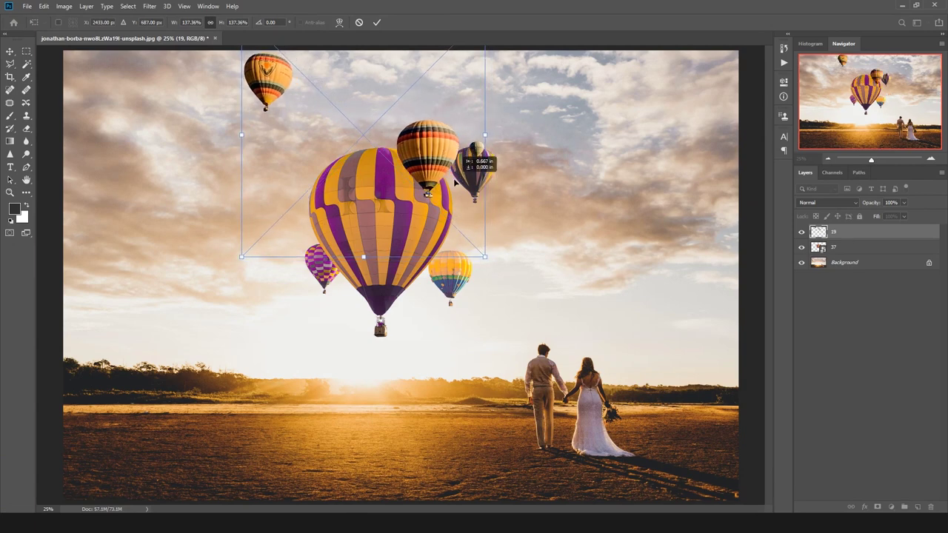
pyautogui.press('Return')
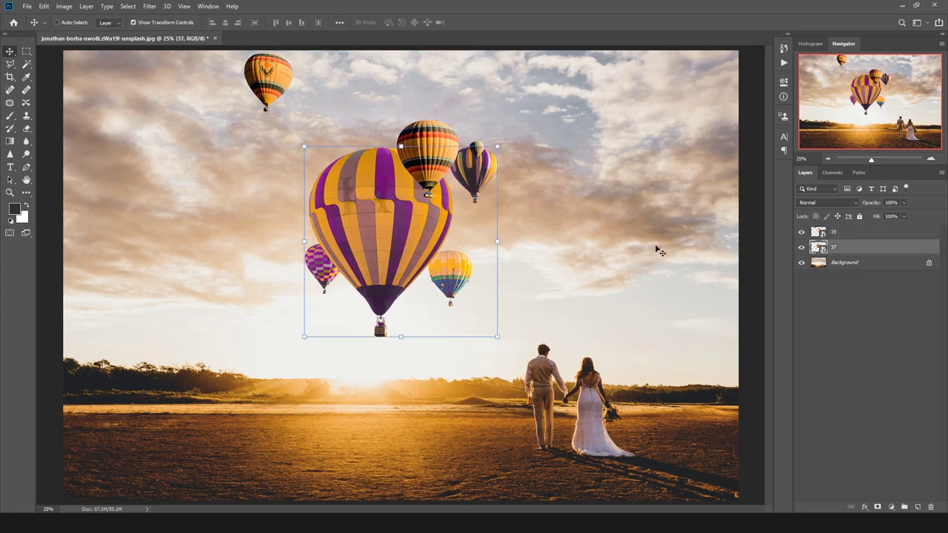
# Nudge the big balloon layer 37 slightly lower and stack layer 19 beneath it
pyautogui.click(859, 248)
pyautogui.moveTo(422, 245); pyautogui.dragTo(422, 252)
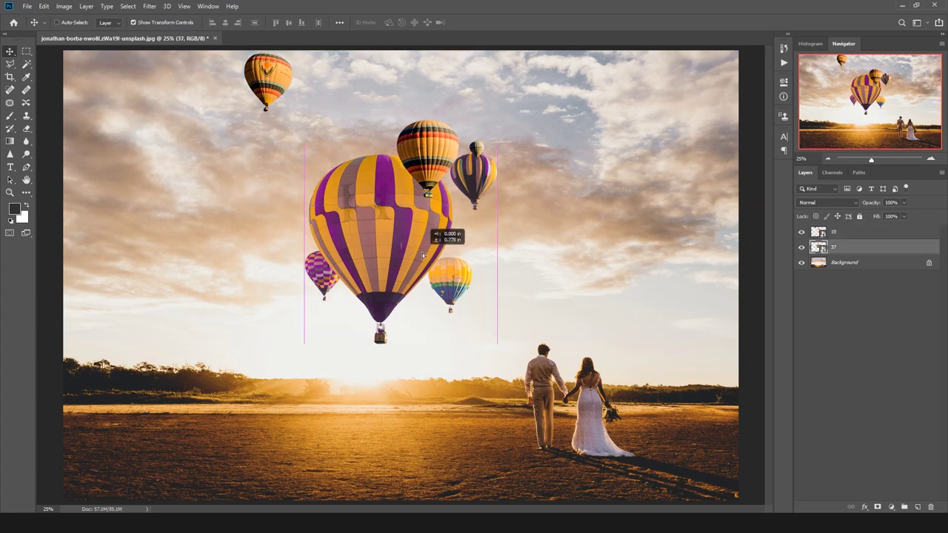
pyautogui.click(858, 234)
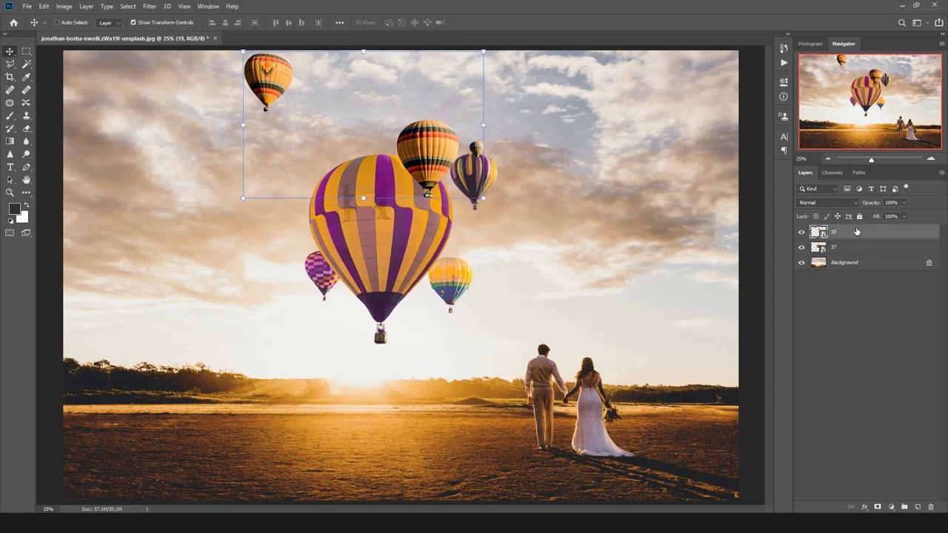
pyautogui.moveTo(856, 232); pyautogui.dragTo(857, 255)
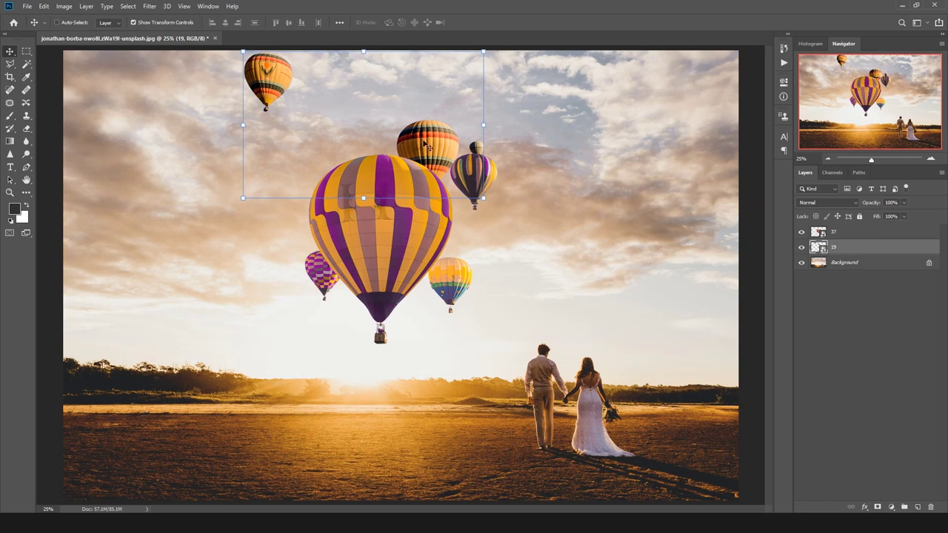
pyautogui.click(149, 6)
pyautogui.moveTo(170, 118)
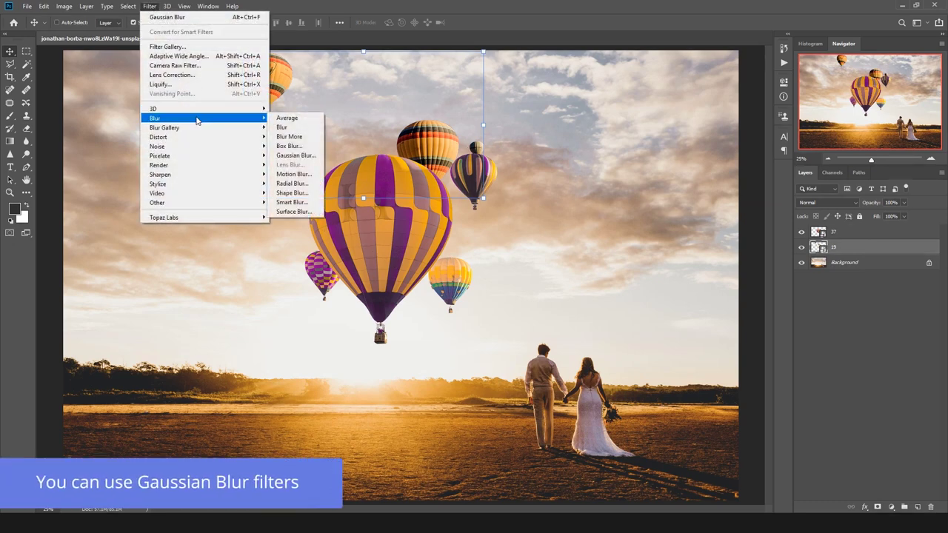
# Apply a 3.5-pixel Gaussian Blur to the balloons on layer 19
pyautogui.click(300, 156)
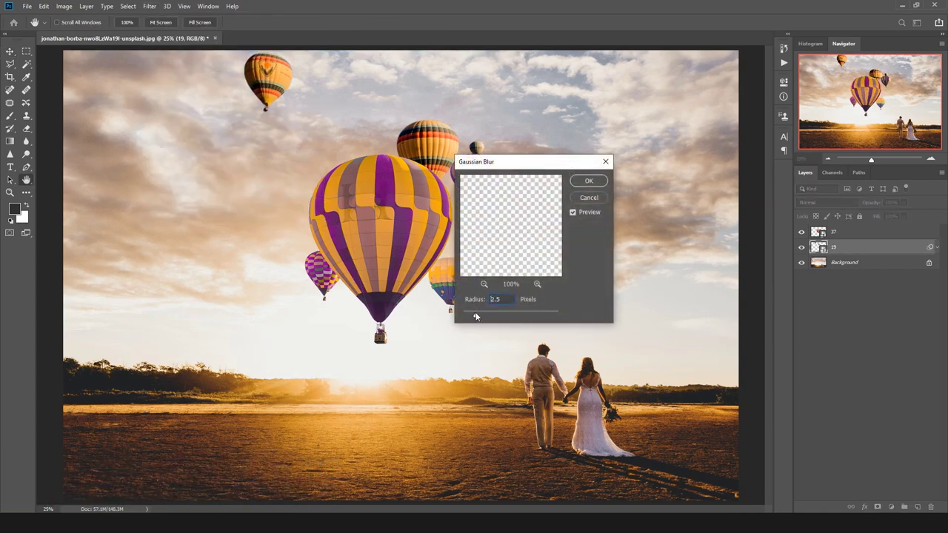
pyautogui.moveTo(475, 316); pyautogui.dragTo(477, 314)
pyautogui.click(587, 182)
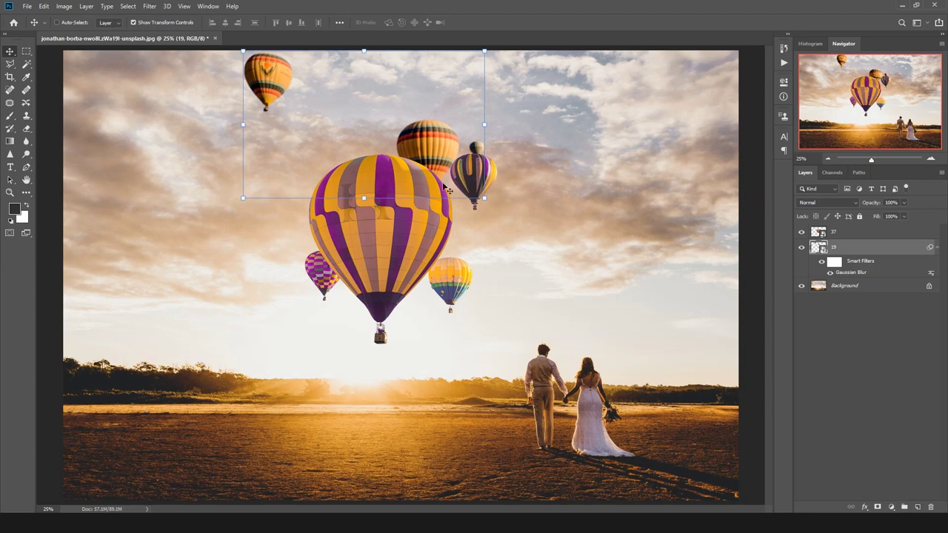
pyautogui.click(835, 314)
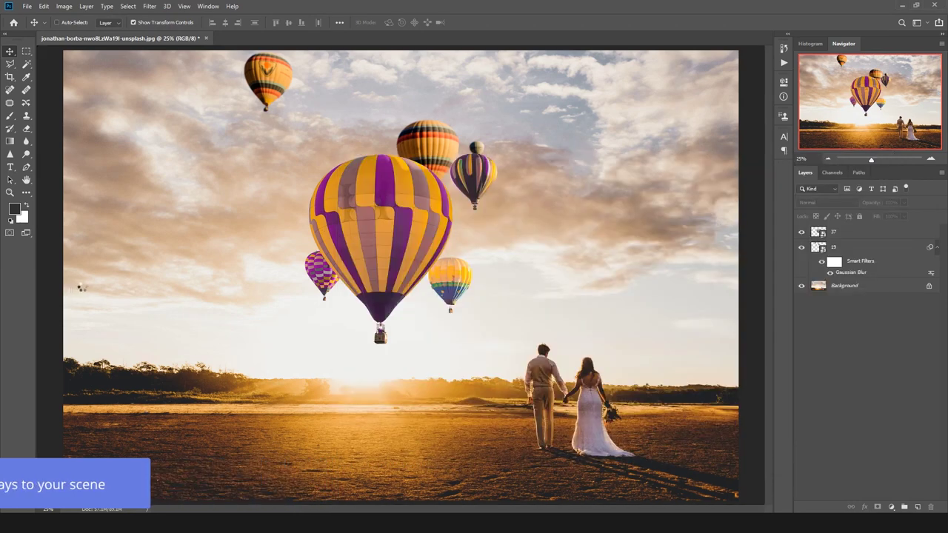
# Place balloon image 14 at about 131% across the upper-left sky
pyautogui.moveTo(81, 287)
pyautogui.mouseDown()
pyautogui.moveTo(433, 323)
pyautogui.moveTo(266, 239)
pyautogui.mouseUp()
pyautogui.moveTo(320, 290)
pyautogui.mouseDown()
pyautogui.moveTo(435, 363)
pyautogui.moveTo(452, 414)
pyautogui.moveTo(381, 337)
pyautogui.mouseUp()
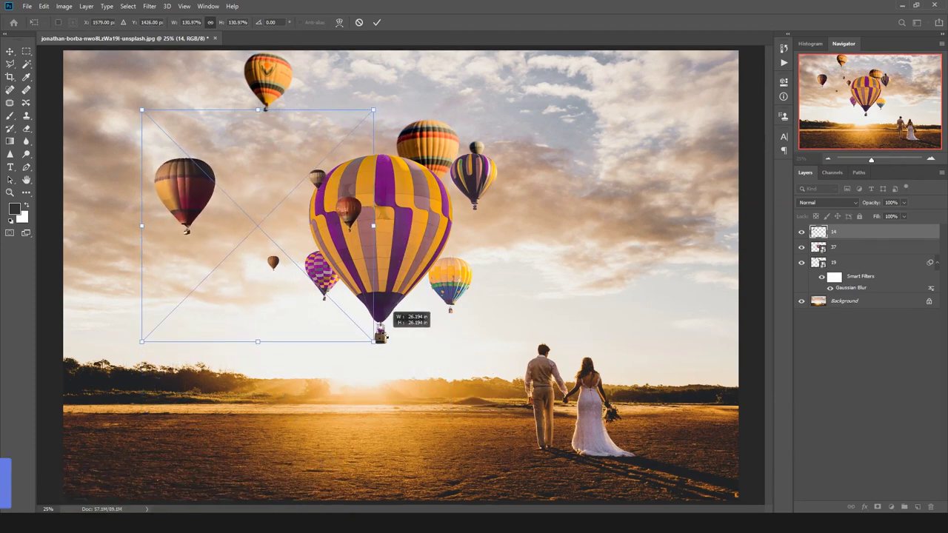
pyautogui.moveTo(356, 284); pyautogui.dragTo(346, 281)
pyautogui.press('Return')
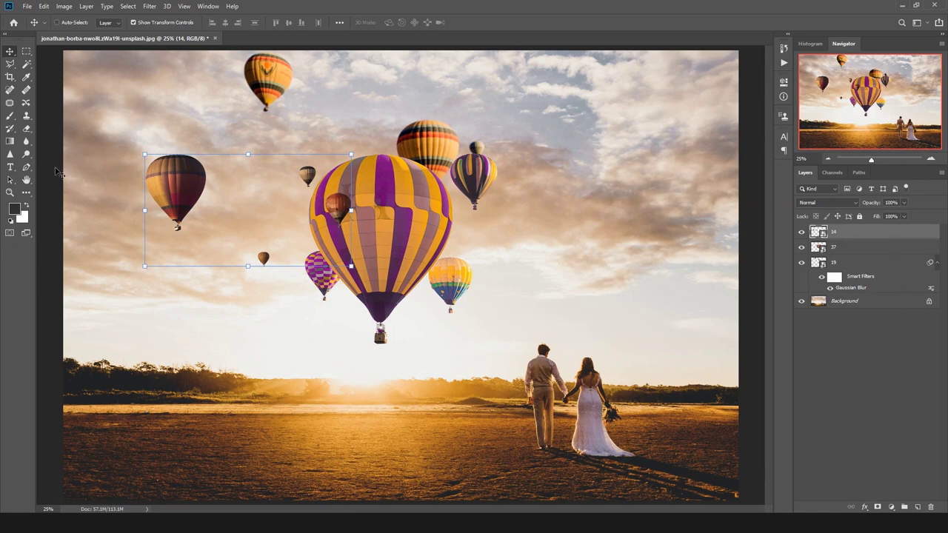
pyautogui.click(29, 133)
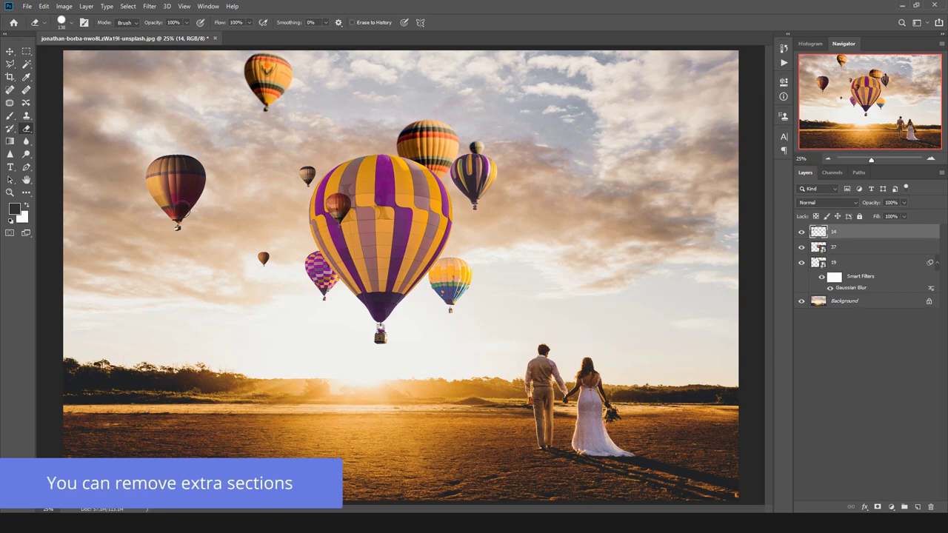
# Erase the large left balloon and the small brown balloon overlapping the big one
pyautogui.moveTo(171, 200); pyautogui.dragTo(138, 180)
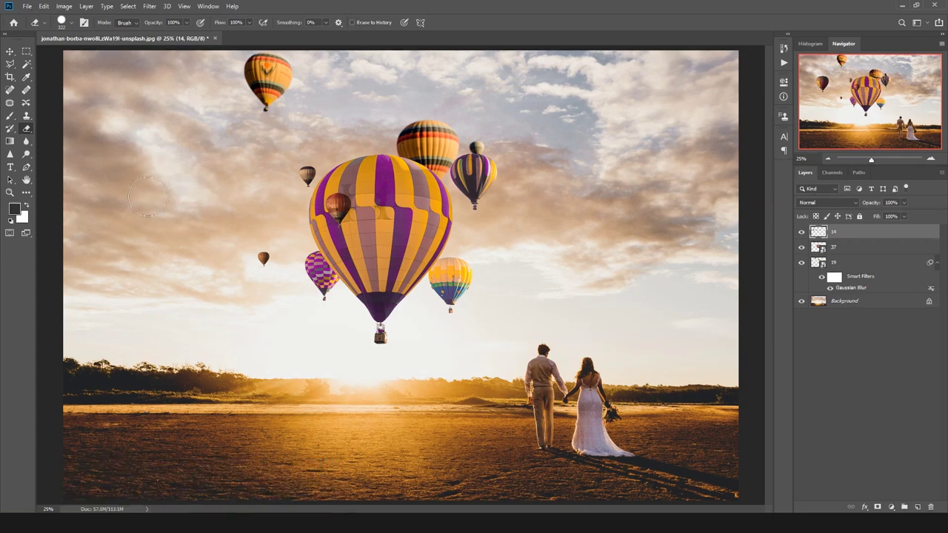
pyautogui.moveTo(327, 216); pyautogui.dragTo(351, 216)
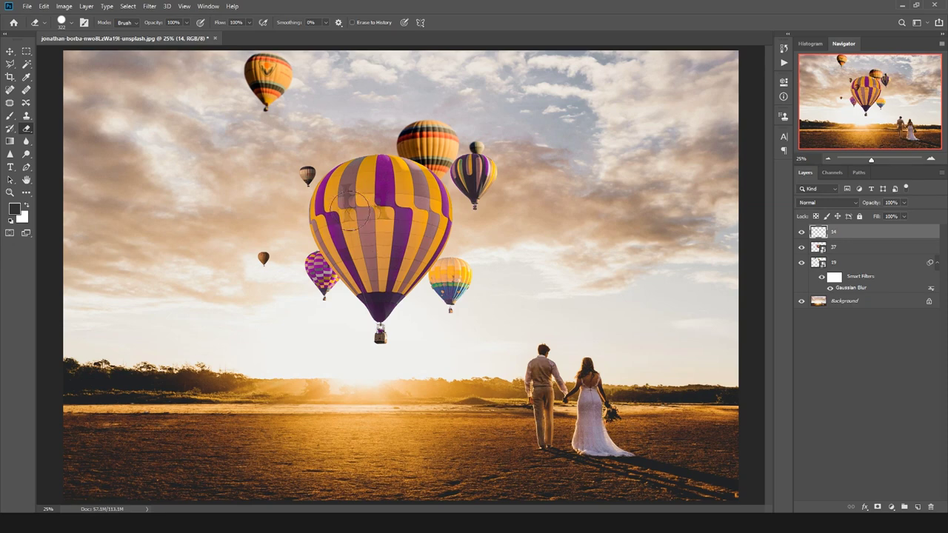
pyautogui.click(149, 6)
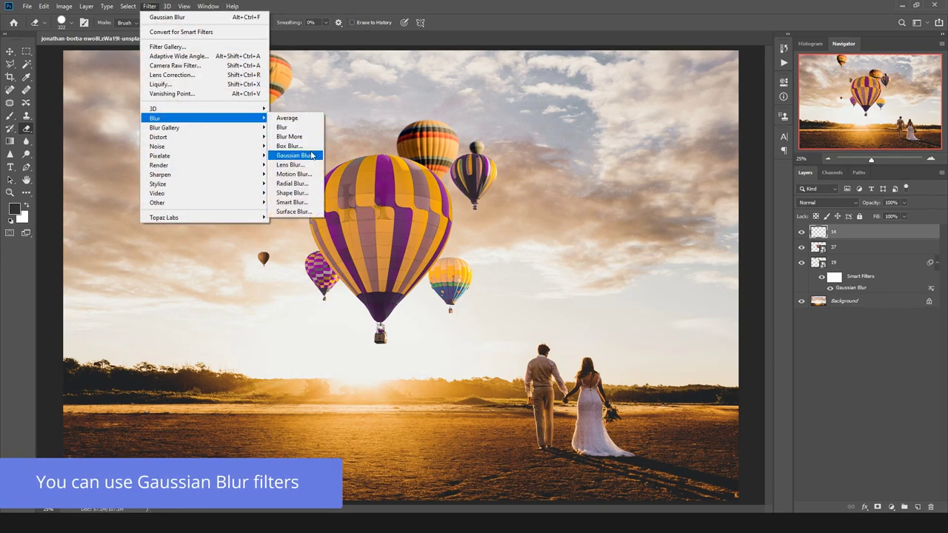
# Blur layer 14's remaining small balloons with a 4-pixel Gaussian Blur
pyautogui.click(311, 155)
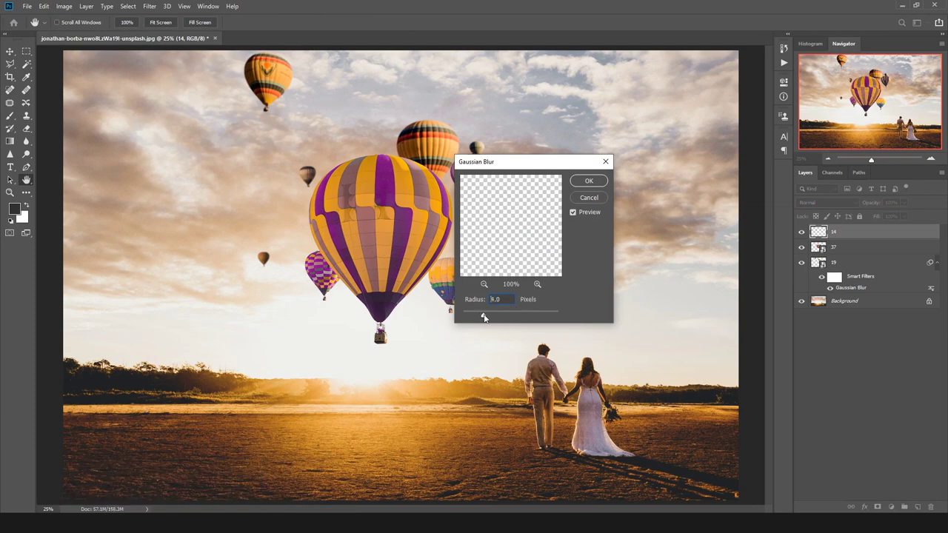
pyautogui.click(585, 185)
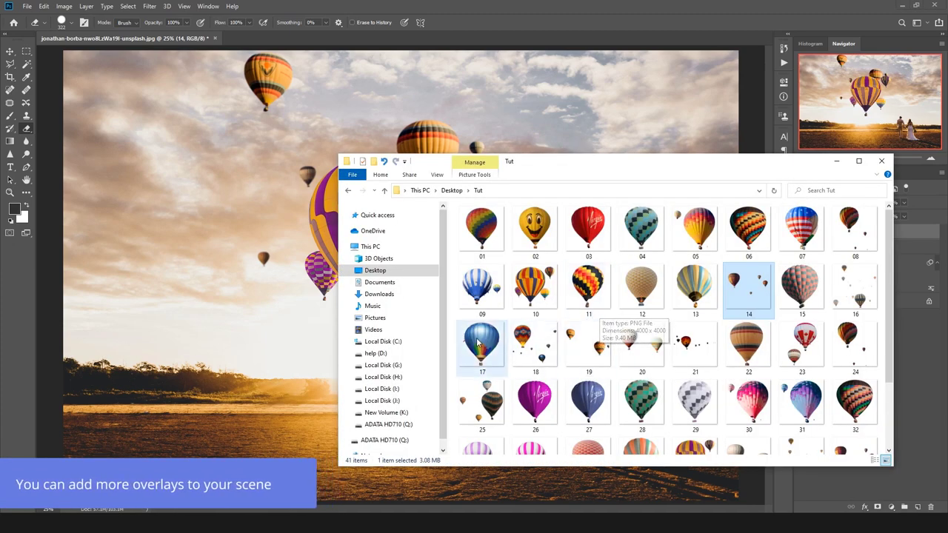
pyautogui.click(746, 231)
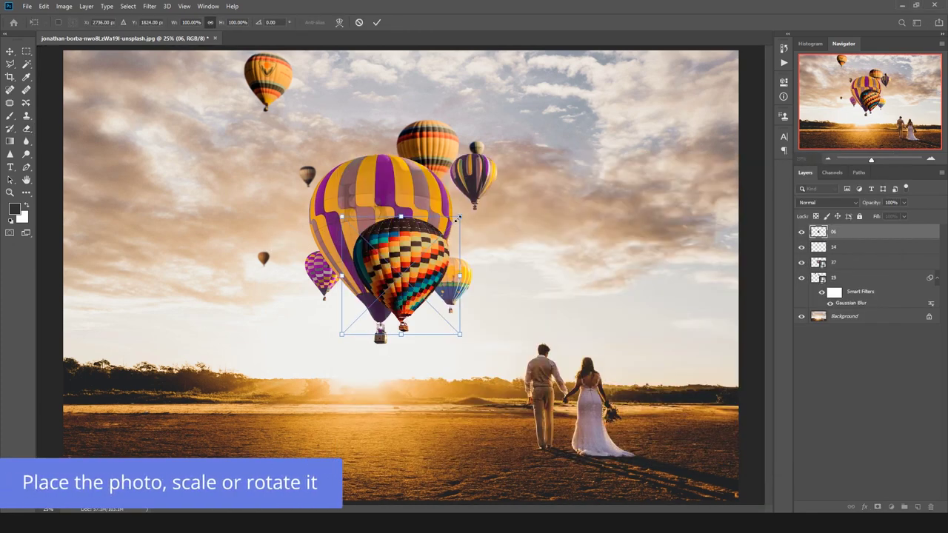
# Enlarge checkered balloon 06 to about 226%, tilt it, and set it upper right
pyautogui.moveTo(451, 249); pyautogui.dragTo(613, 53)
pyautogui.moveTo(524, 188)
pyautogui.mouseDown()
pyautogui.moveTo(666, 181)
pyautogui.moveTo(666, 163)
pyautogui.mouseUp()
pyautogui.moveTo(751, 280); pyautogui.dragTo(751, 269)
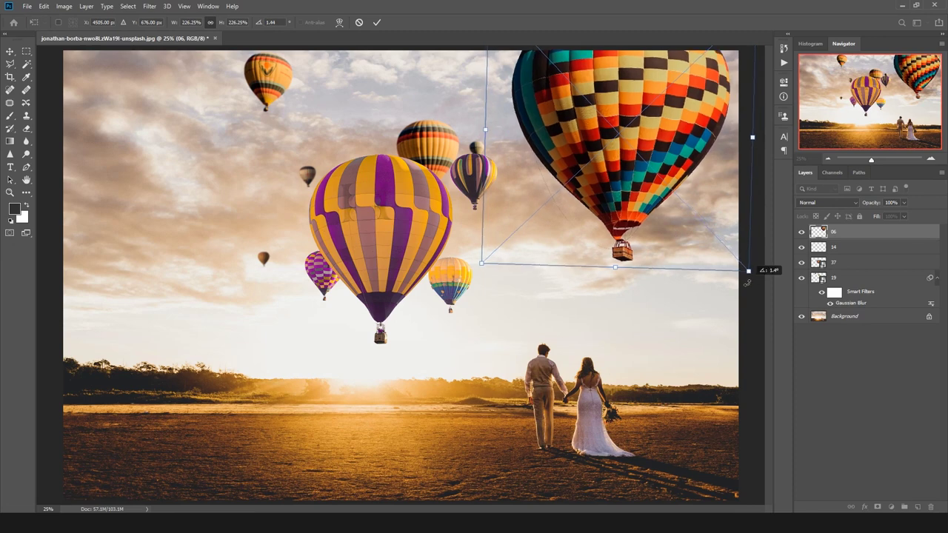
pyautogui.moveTo(637, 237); pyautogui.dragTo(681, 234)
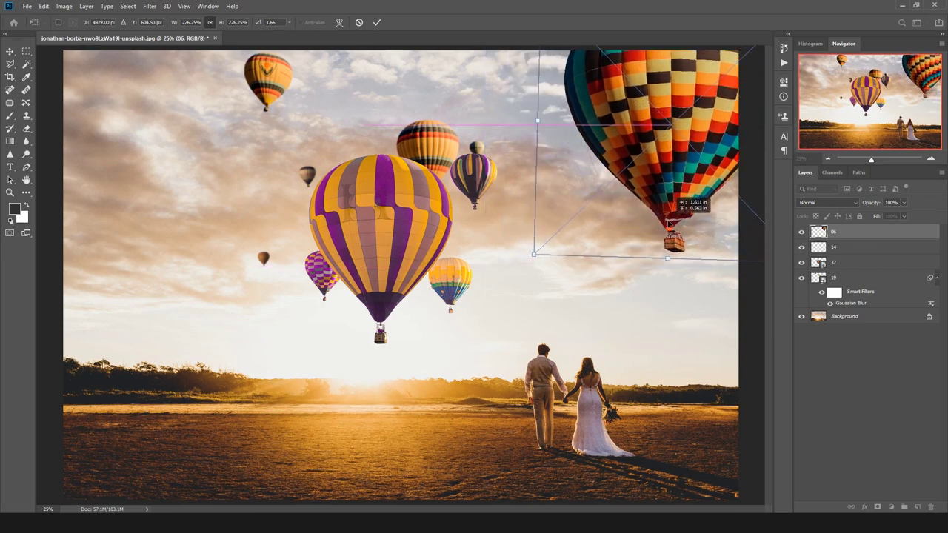
pyautogui.press('Return')
# Reselect the checkered balloon layer 06 with the Move tool
pyautogui.press('e')
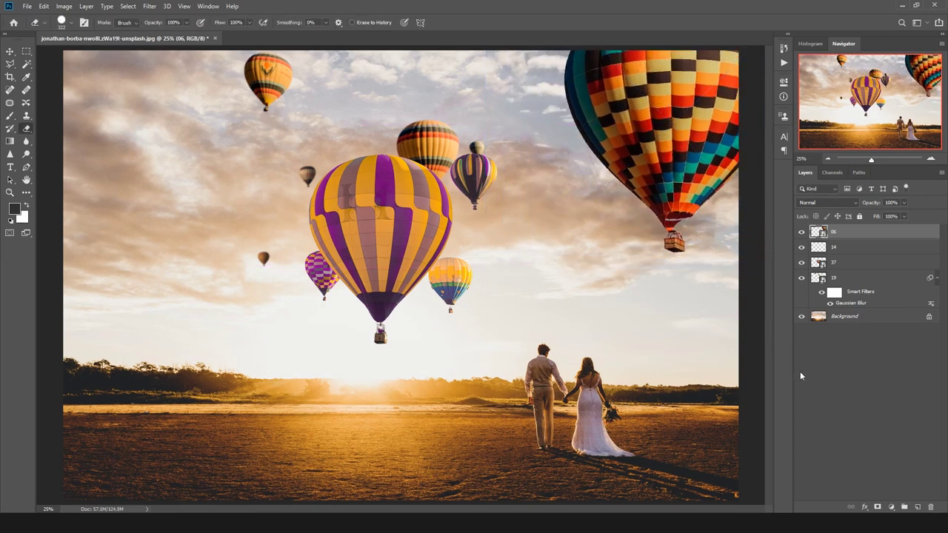
pyautogui.click(826, 380)
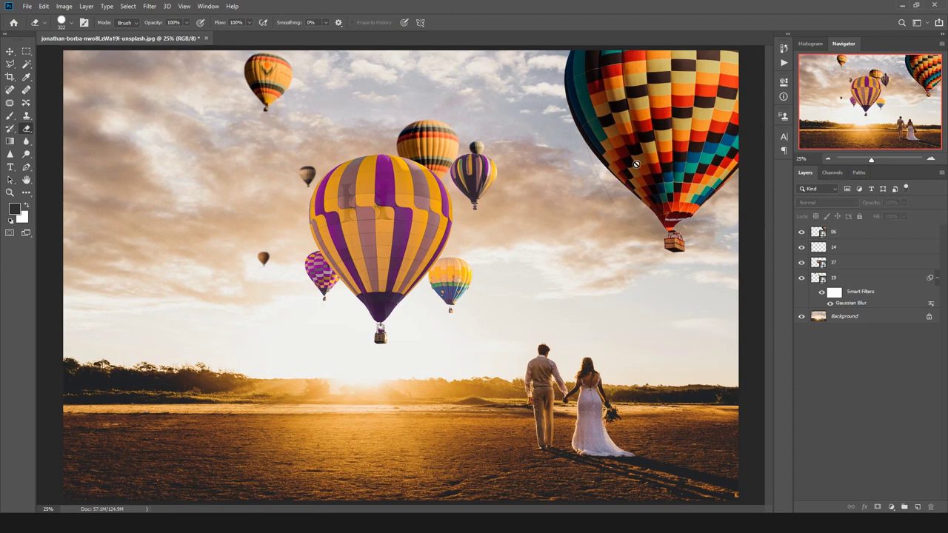
pyautogui.click(11, 51)
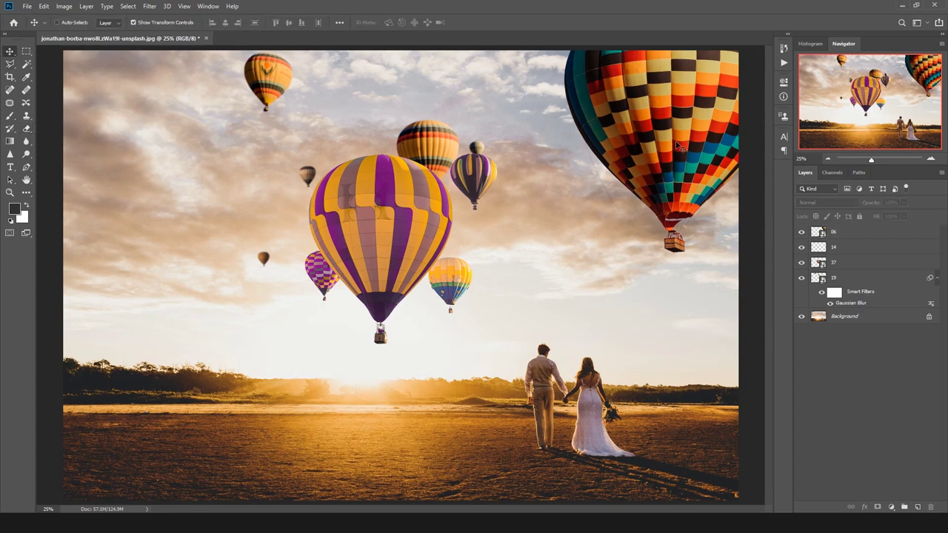
pyautogui.click(873, 232)
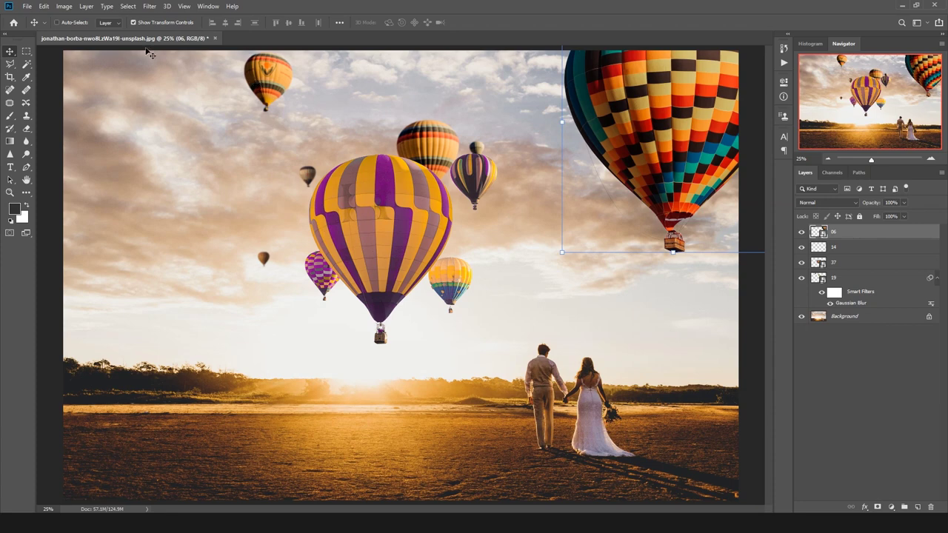
pyautogui.click(45, 6)
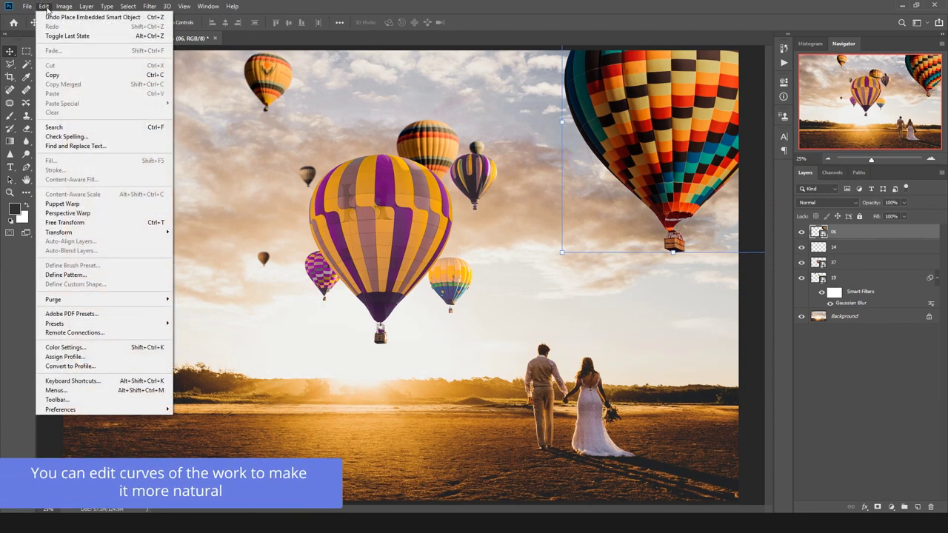
# Darken layer 06's checkered balloon by pulling the RGB Curves midpoint down
pyautogui.moveTo(79, 32)
pyautogui.click(223, 51)
pyautogui.moveTo(423, 86); pyautogui.dragTo(290, 139)
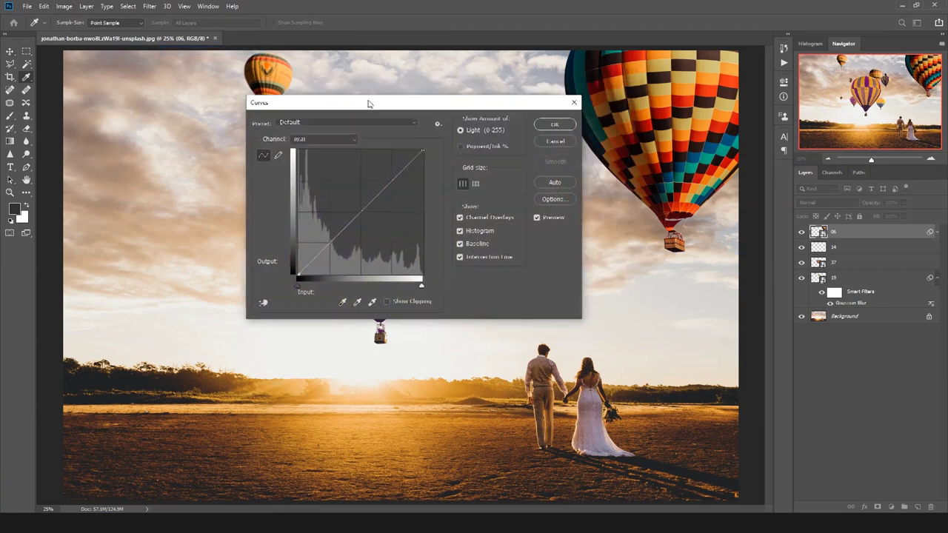
pyautogui.moveTo(288, 241); pyautogui.dragTo(294, 252)
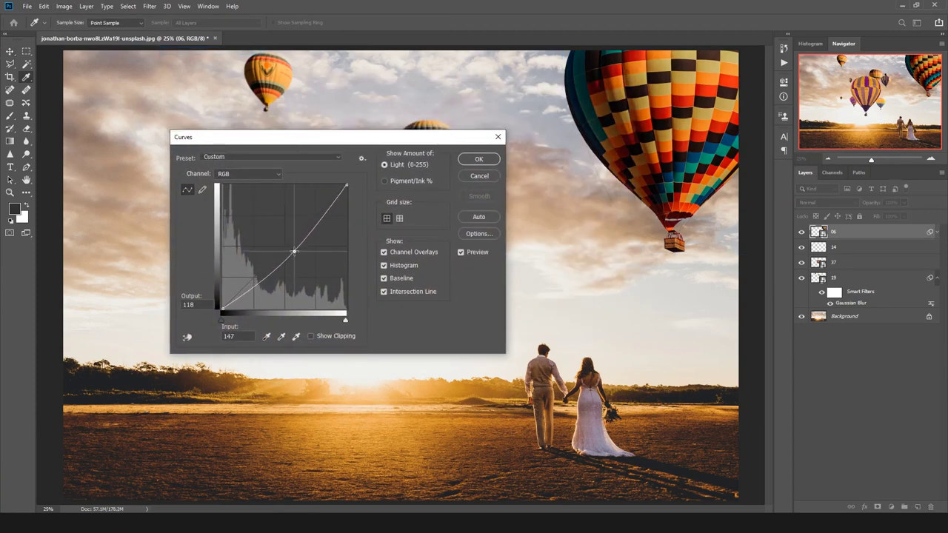
pyautogui.click(467, 162)
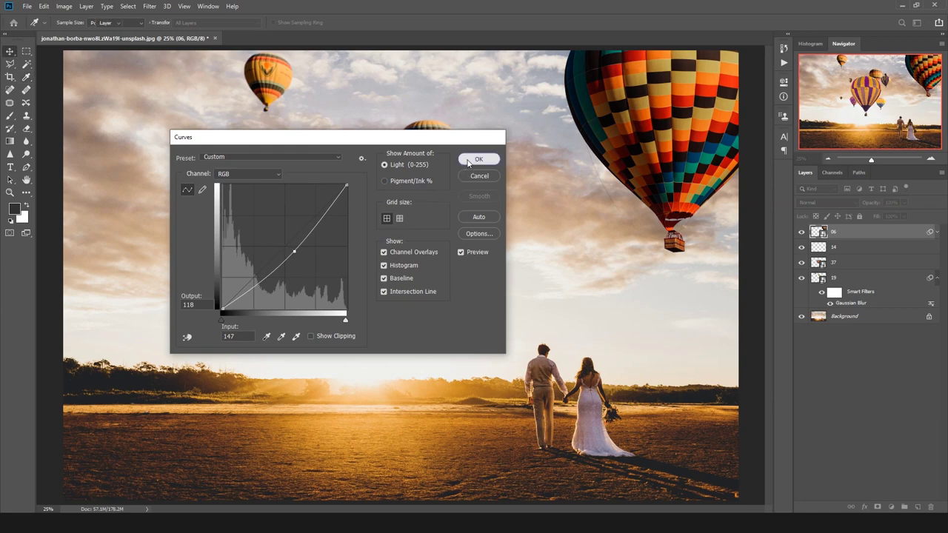
pyautogui.click(832, 360)
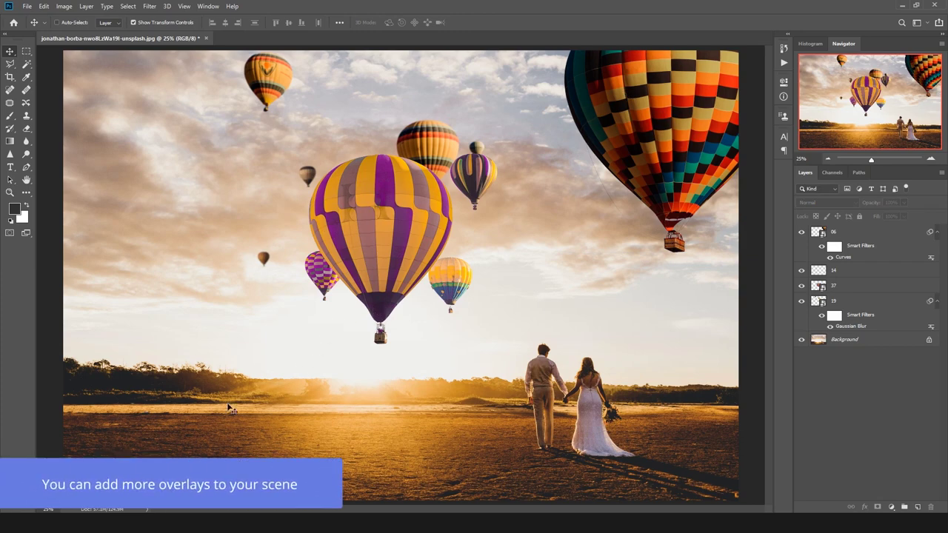
pyautogui.hotkey('alt', 'Tab')
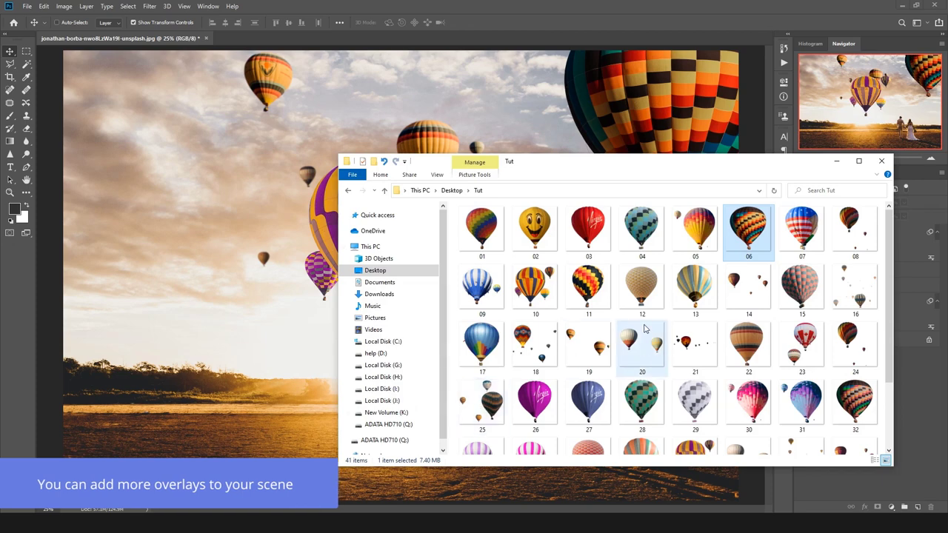
# Place balloon group image 39 across the upper-left sky
pyautogui.scroll(-3, 645, 333)
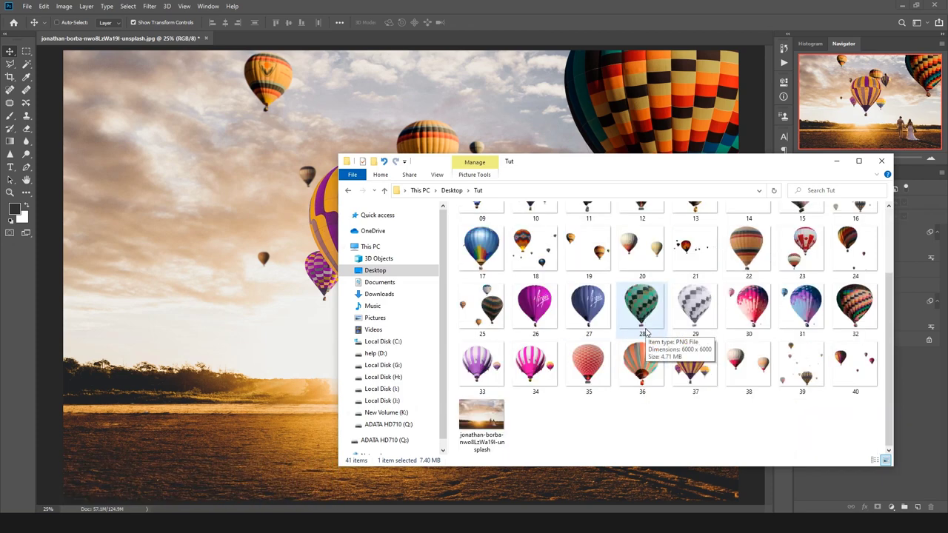
pyautogui.click(805, 367)
pyautogui.moveTo(802, 366); pyautogui.dragTo(224, 330)
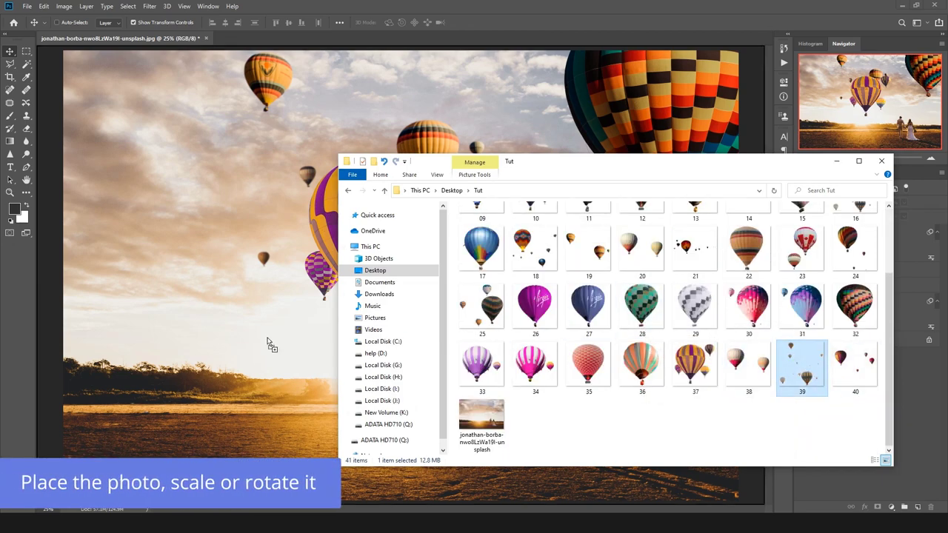
pyautogui.moveTo(425, 359)
pyautogui.mouseDown()
pyautogui.moveTo(239, 299)
pyautogui.moveTo(237, 313)
pyautogui.mouseUp()
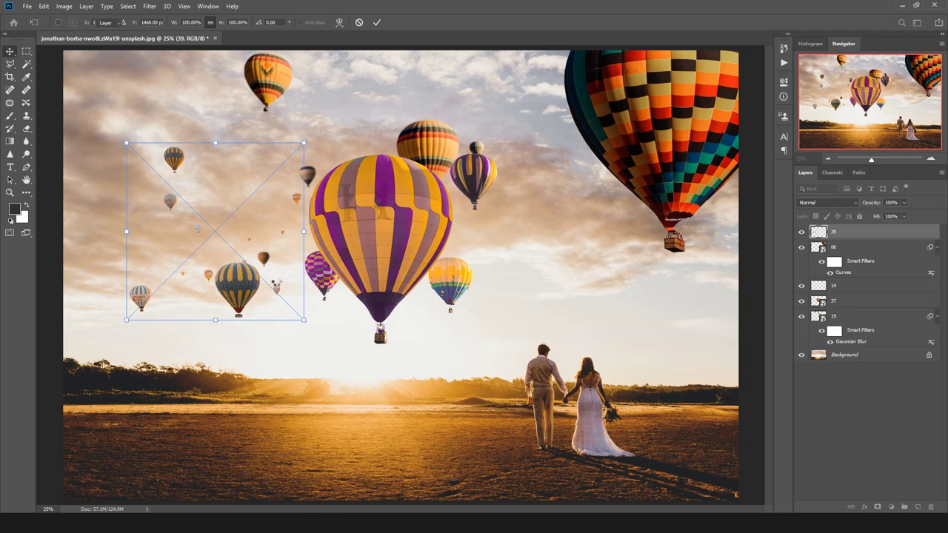
pyautogui.press('Return')
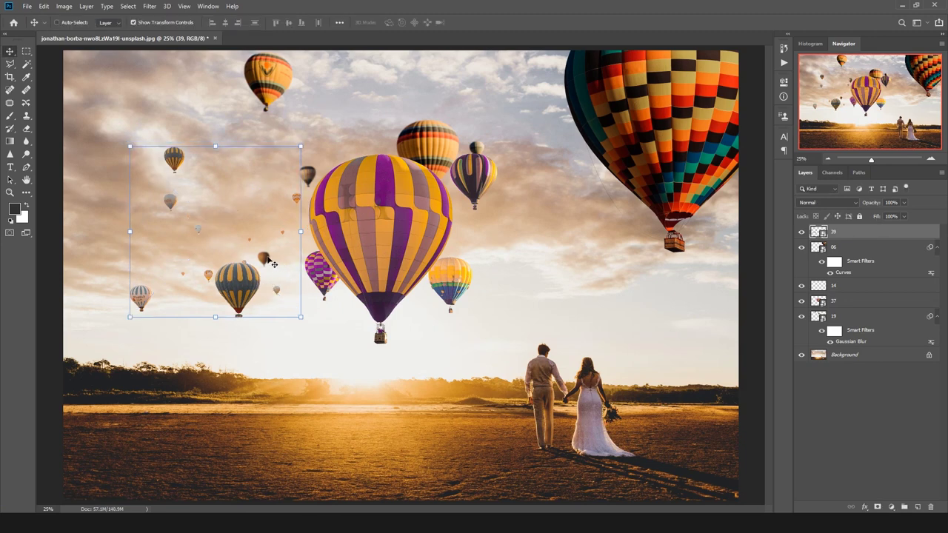
pyautogui.press('e')
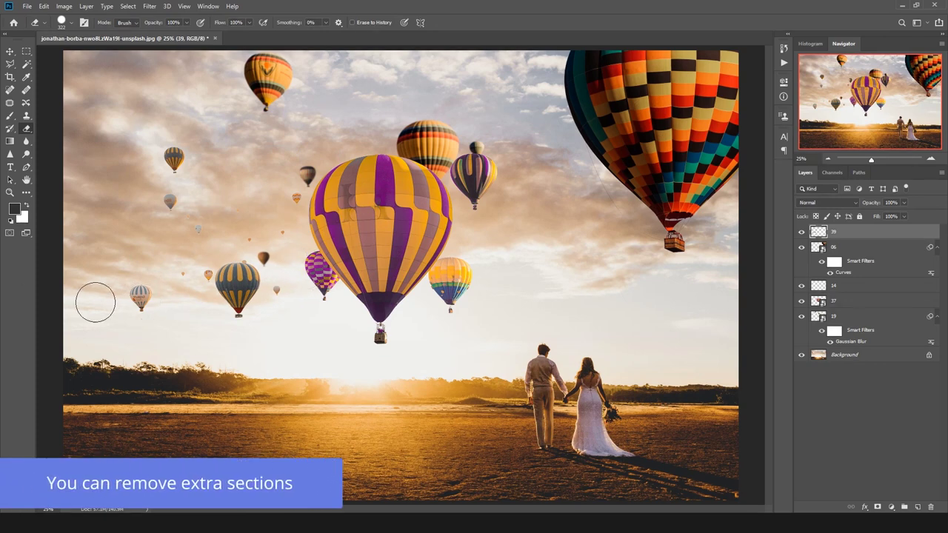
# Erase the small balloon at the lower left of layer 39's distant balloon group
pyautogui.moveTo(140, 290); pyautogui.dragTo(153, 301)
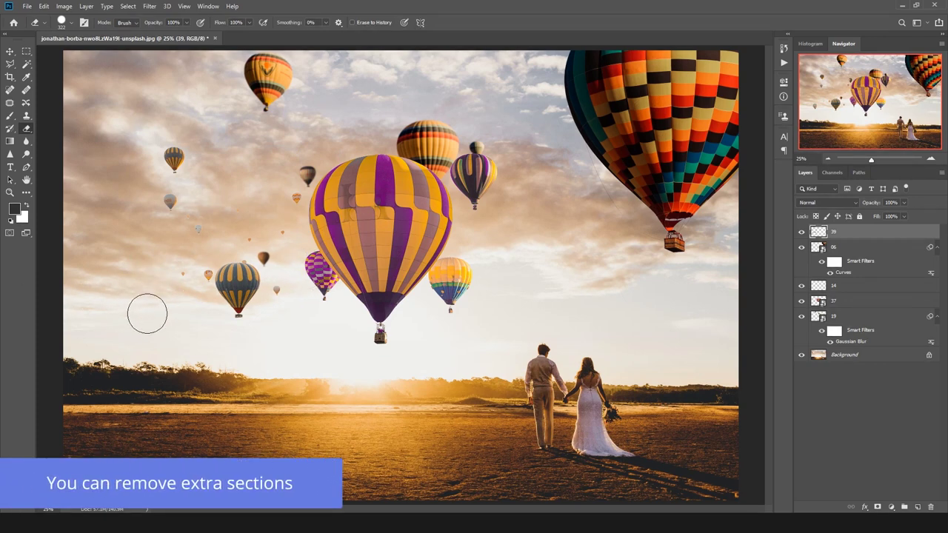
pyautogui.hotkey('ctrl', '+')
pyautogui.hotkey('ctrl', '+')
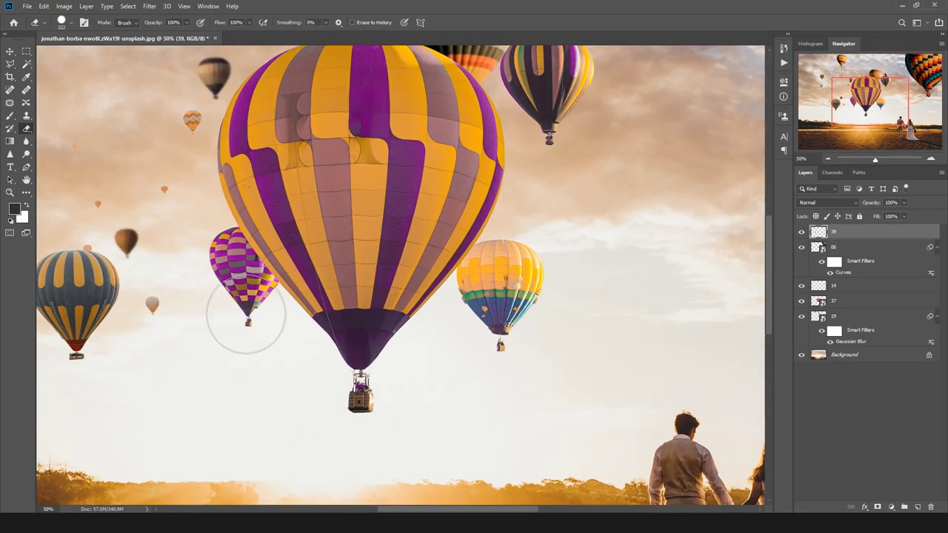
pyautogui.hotkey('ctrl', '+')
pyautogui.moveTo(189, 296); pyautogui.dragTo(722, 319)
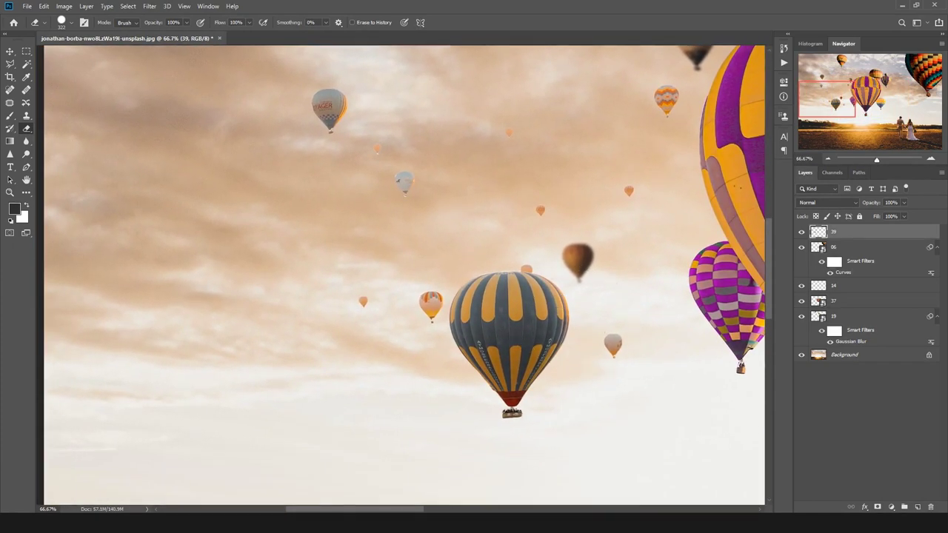
pyautogui.keyDown('alt'); pyautogui.rightClick(555, 327); pyautogui.keyUp('alt')
# Erase the large grey-and-yellow striped balloon, the small orange and white balloons, and the top striped balloon
pyautogui.moveTo(522, 355)
pyautogui.mouseDown()
pyautogui.moveTo(509, 390)
pyautogui.moveTo(478, 362)
pyautogui.moveTo(469, 328)
pyautogui.moveTo(478, 289)
pyautogui.moveTo(508, 309)
pyautogui.moveTo(546, 313)
pyautogui.moveTo(539, 338)
pyautogui.moveTo(541, 294)
pyautogui.moveTo(520, 294)
pyautogui.moveTo(508, 277)
pyautogui.mouseUp()
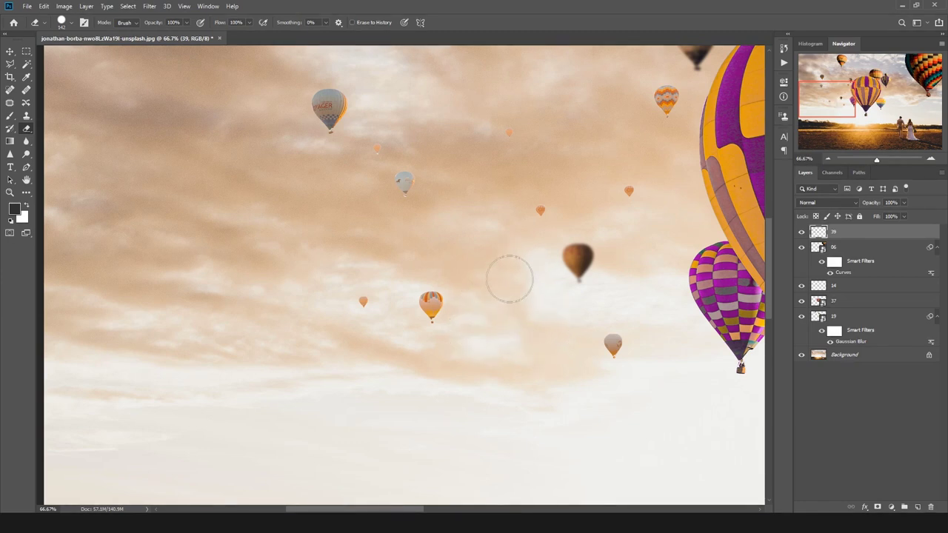
pyautogui.scroll(3, 508, 277)
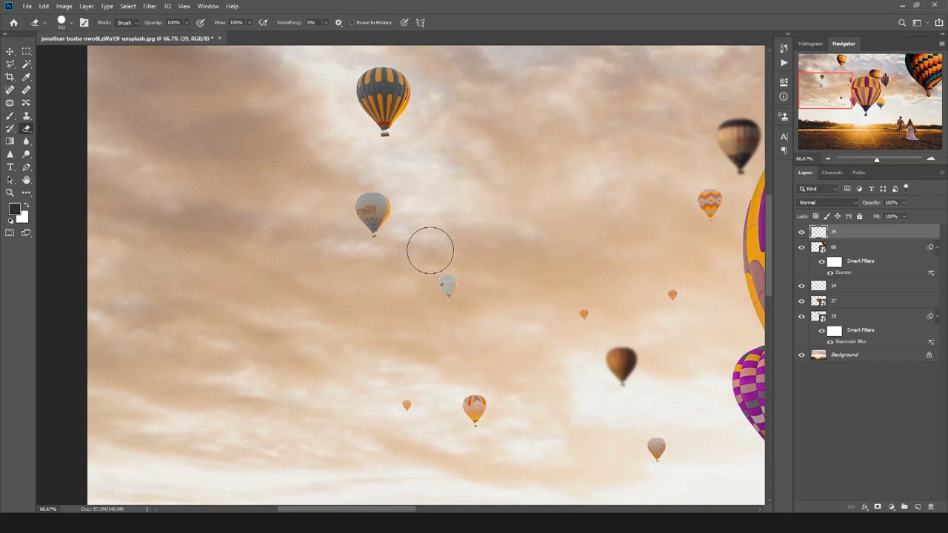
pyautogui.moveTo(429, 249)
pyautogui.mouseDown()
pyautogui.moveTo(438, 239)
pyautogui.moveTo(461, 277)
pyautogui.moveTo(459, 270)
pyautogui.moveTo(345, 289)
pyautogui.moveTo(390, 328)
pyautogui.mouseUp()
pyautogui.moveTo(246, 188)
pyautogui.mouseDown()
pyautogui.moveTo(330, 301)
pyautogui.moveTo(328, 205)
pyautogui.moveTo(366, 249)
pyautogui.mouseUp()
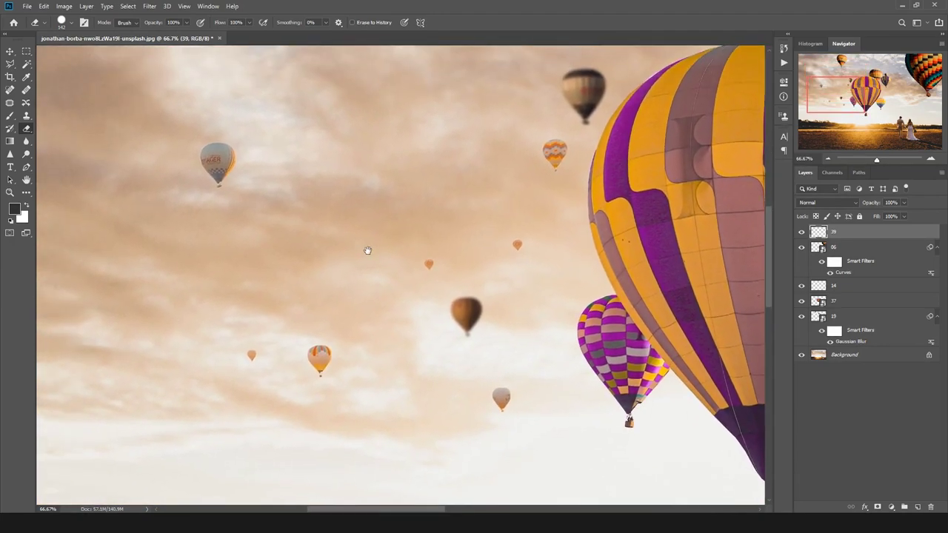
pyautogui.click(145, 7)
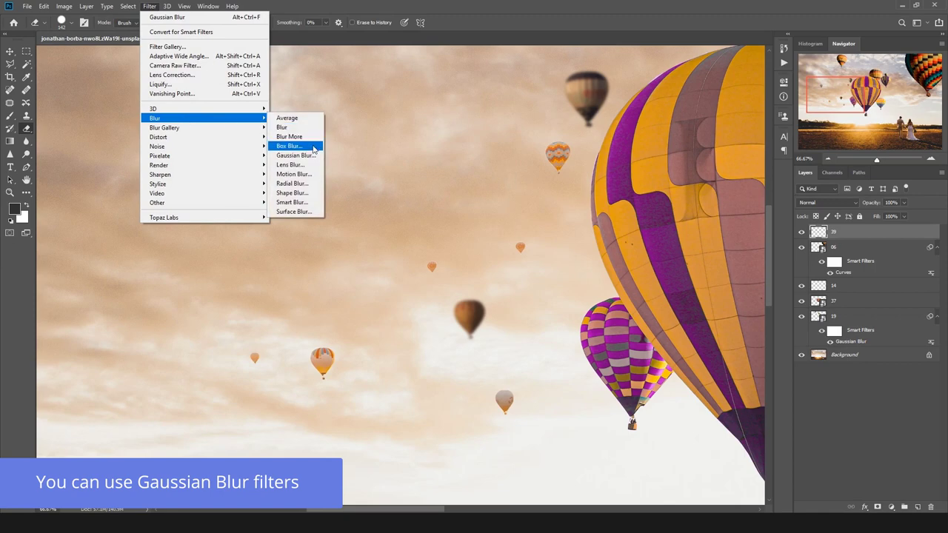
# Apply a 4.0-pixel Gaussian Blur to layer 39's balloon group and fit the image on screen
pyautogui.moveTo(204, 118)
pyautogui.click(303, 147)
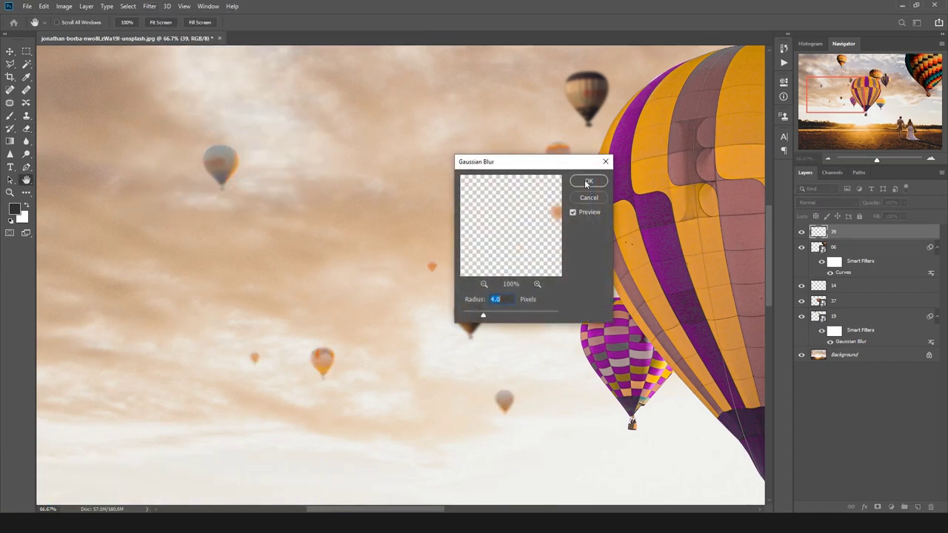
pyautogui.click(587, 181)
pyautogui.hotkey('ctrl', '0')
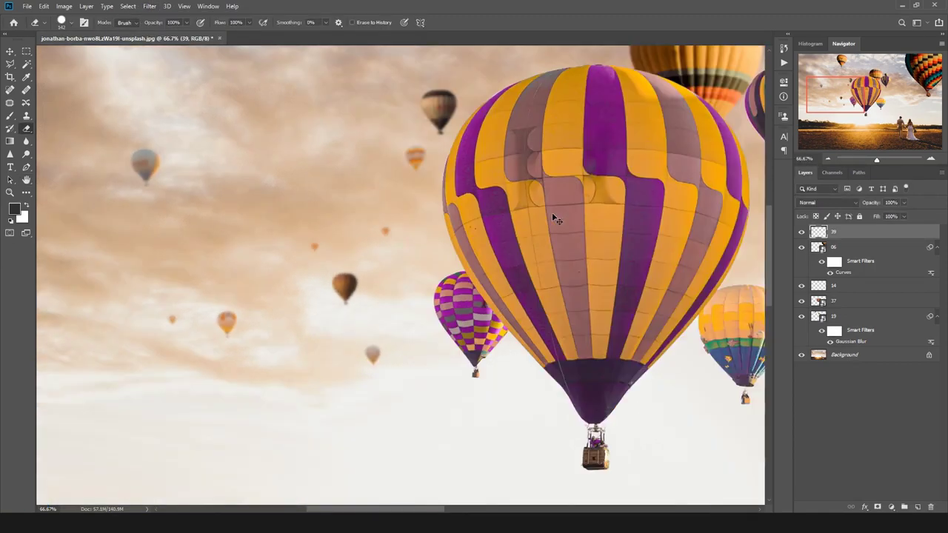